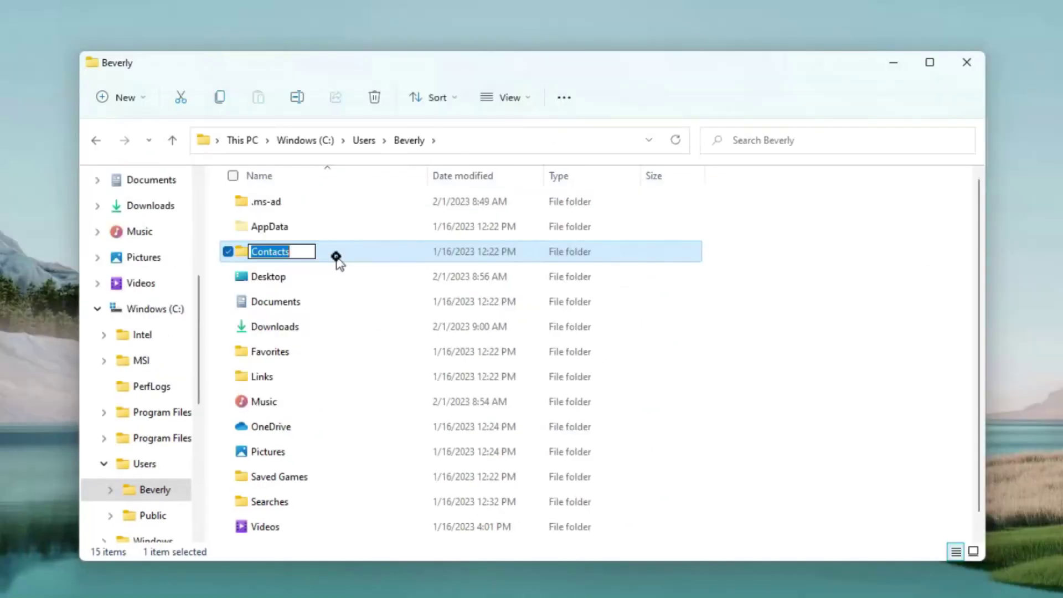
Step: Bring up the context menu for the Contacts folder in the user's C-drive profile
right_click(373, 201)
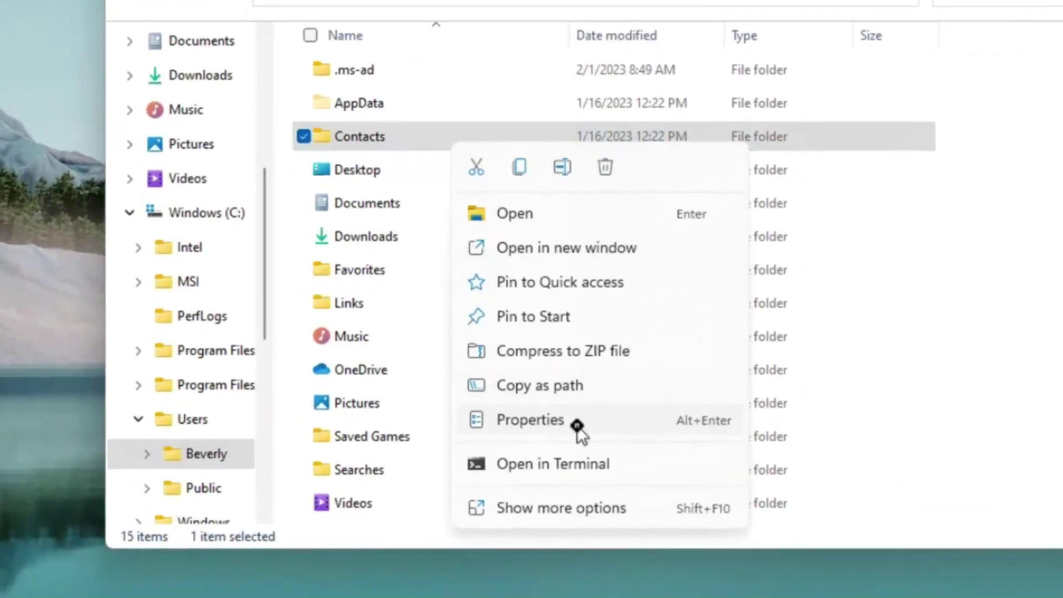
Step: In Contacts Properties, change the location's drive letter from C to E and apply it
left_click(577, 424)
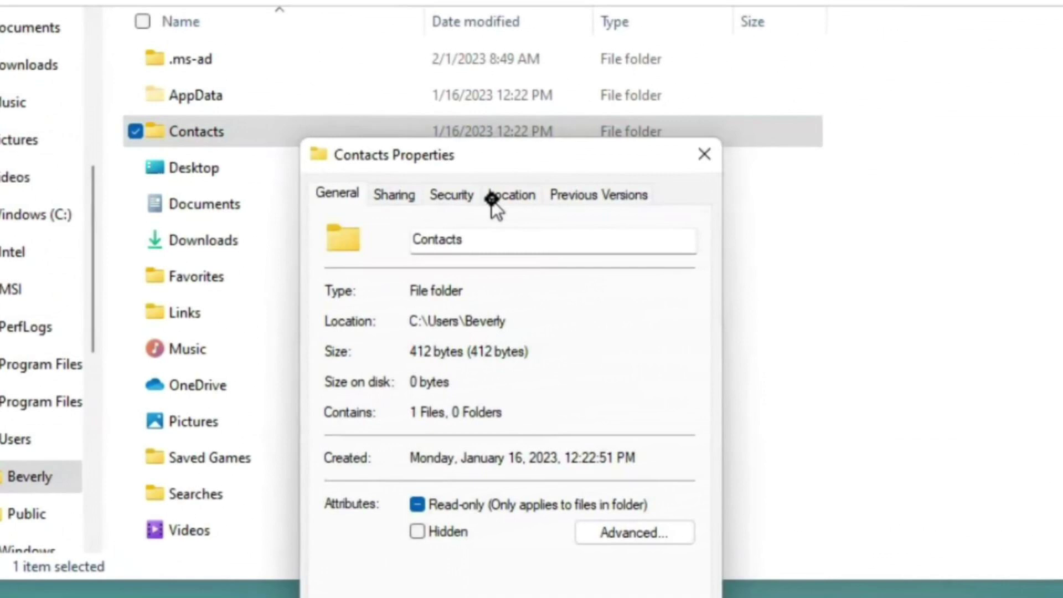
left_click(504, 200)
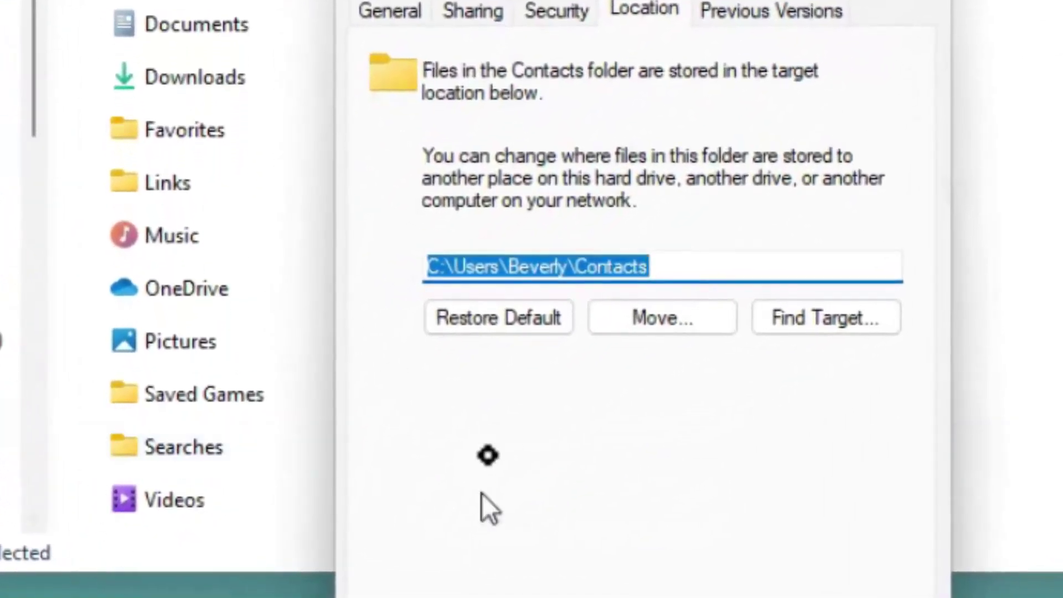
left_click(435, 268)
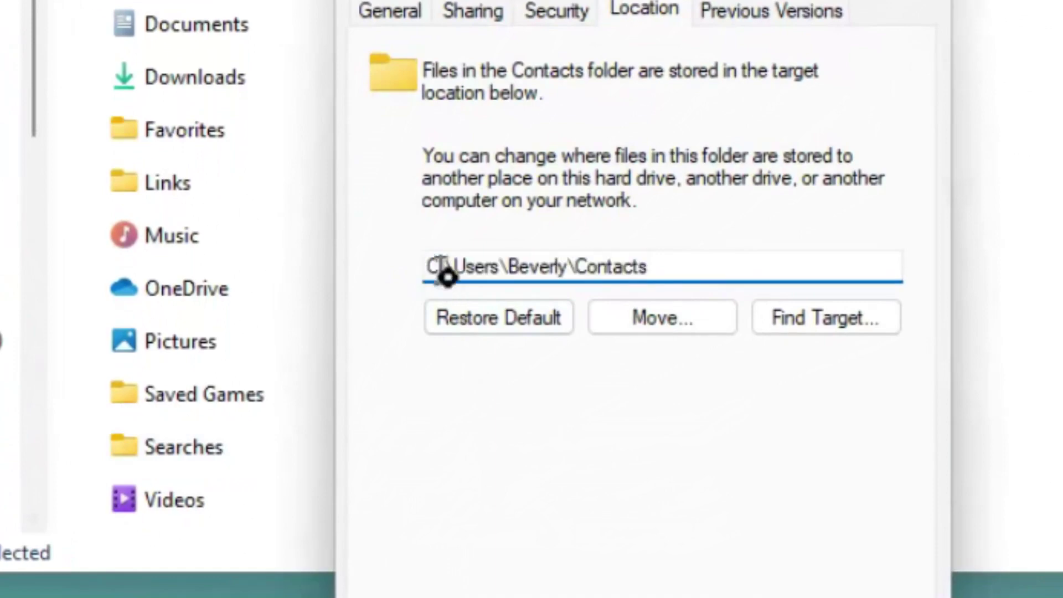
key("ctrl+a")
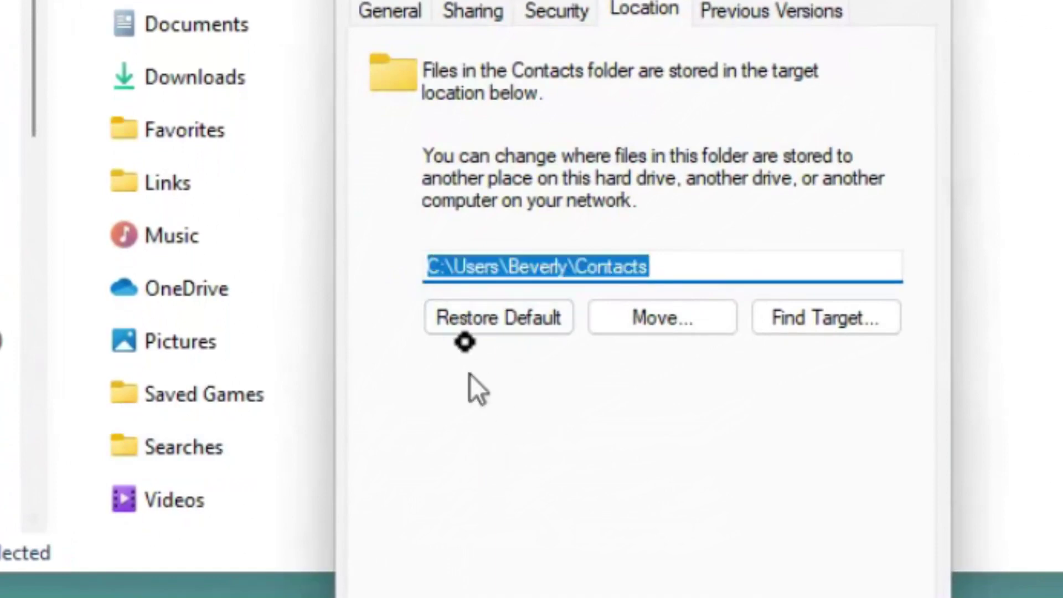
left_click(437, 269)
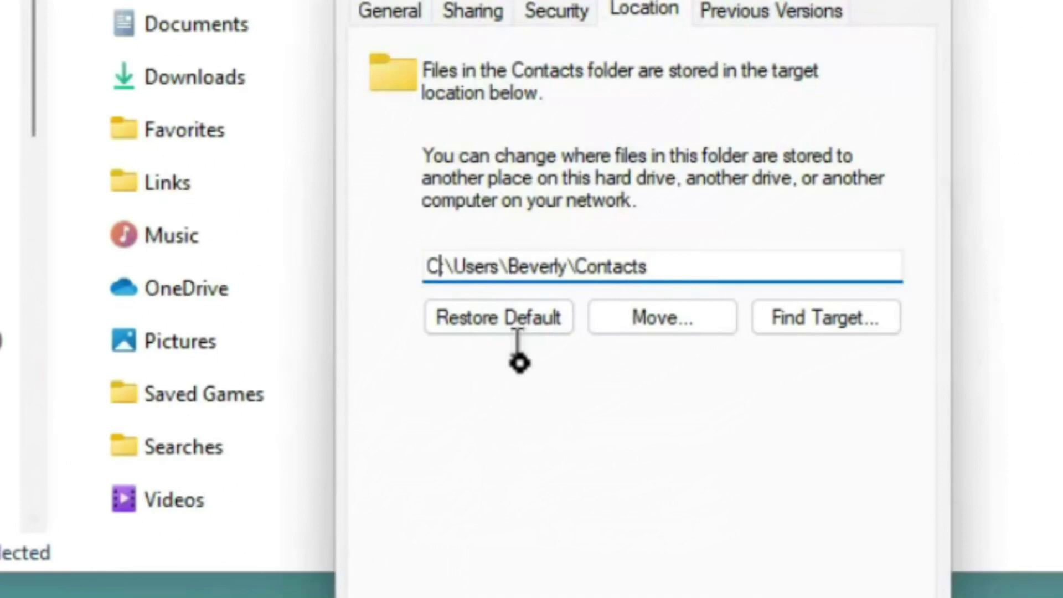
key("BackSpace")
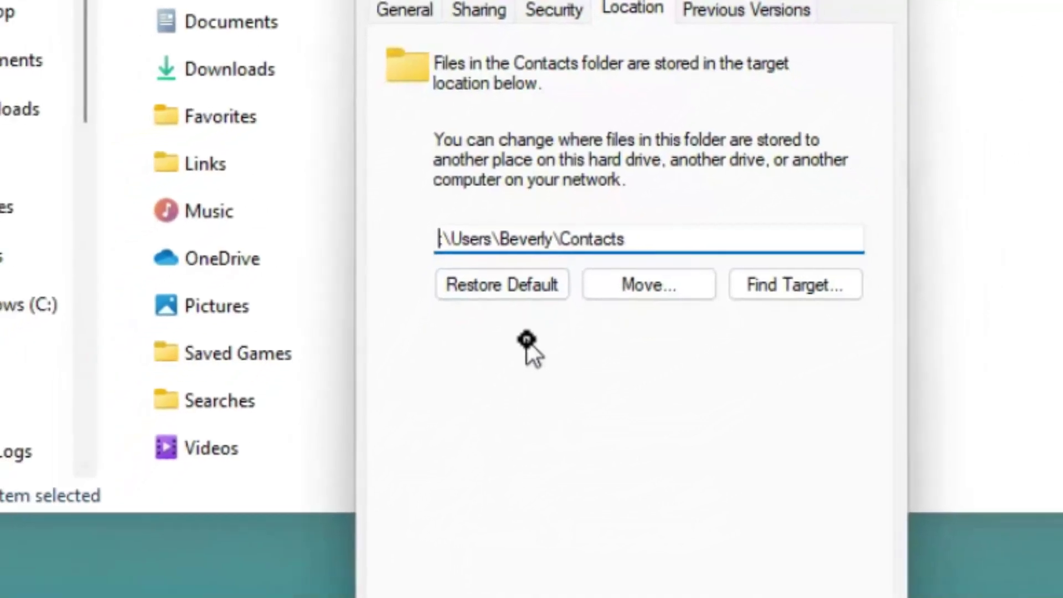
type("E:")
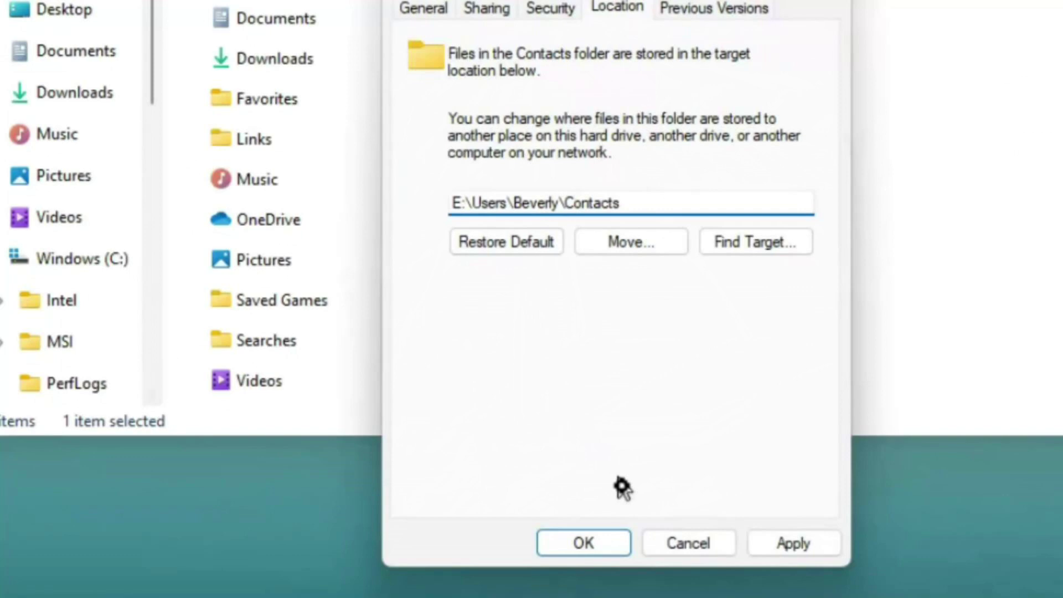
left_click(593, 549)
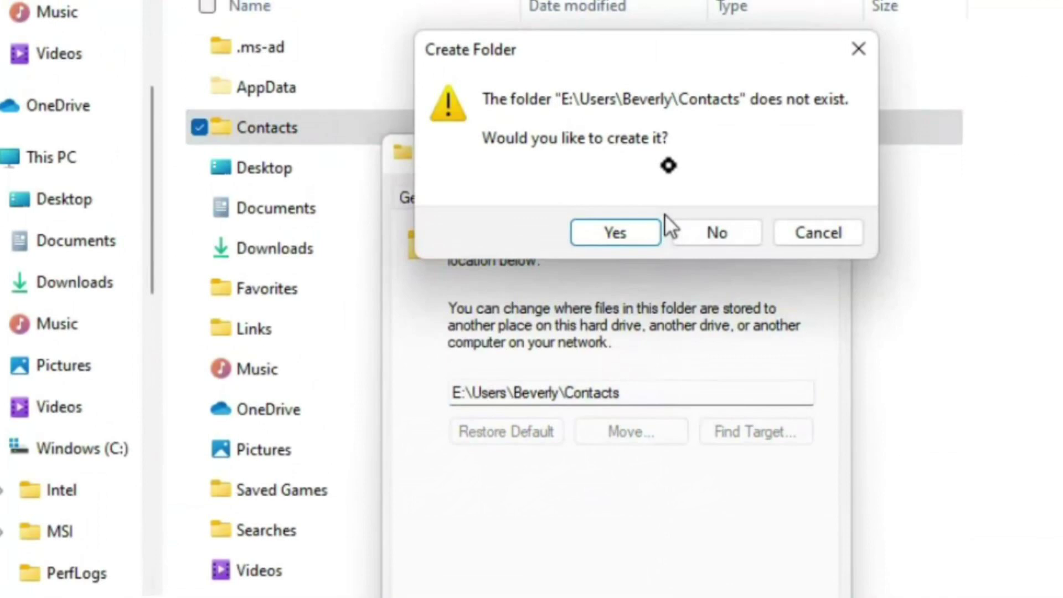
Step: Confirm creating the Contacts folder on drive E and move its existing files there
left_click(620, 234)
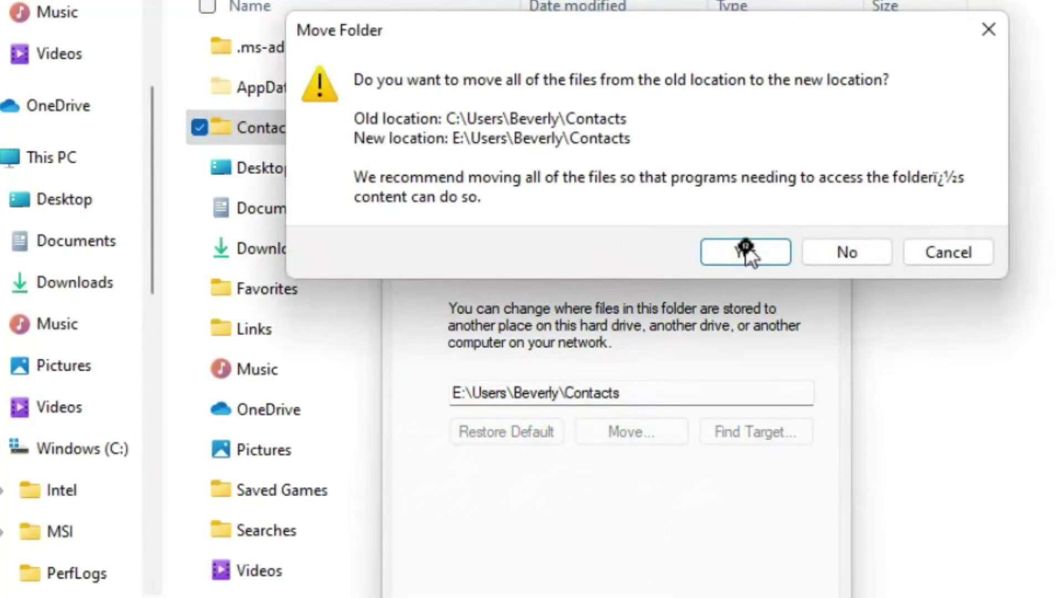
left_click(746, 250)
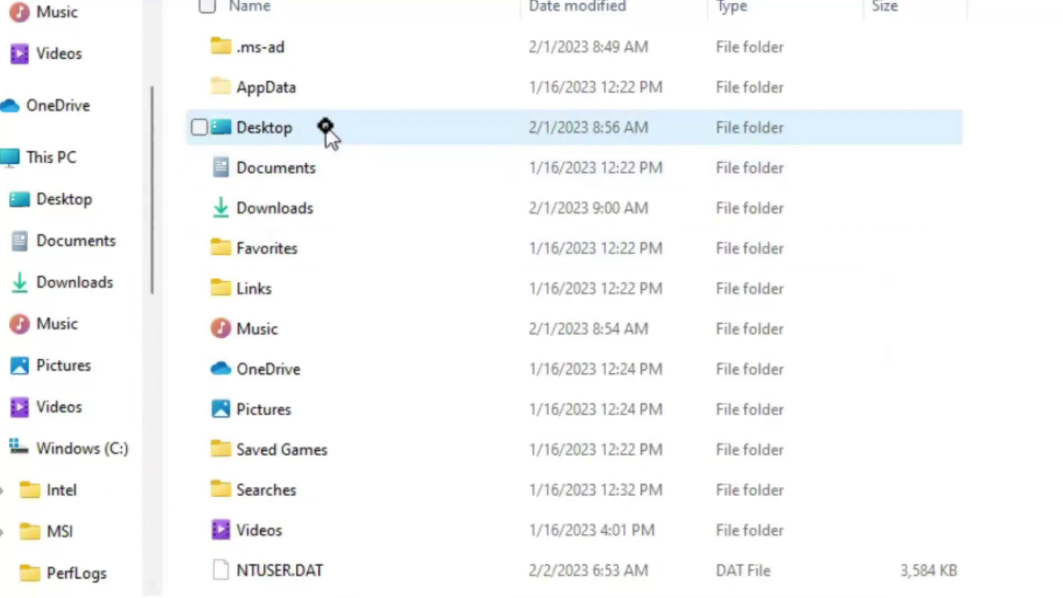
right_click(326, 130)
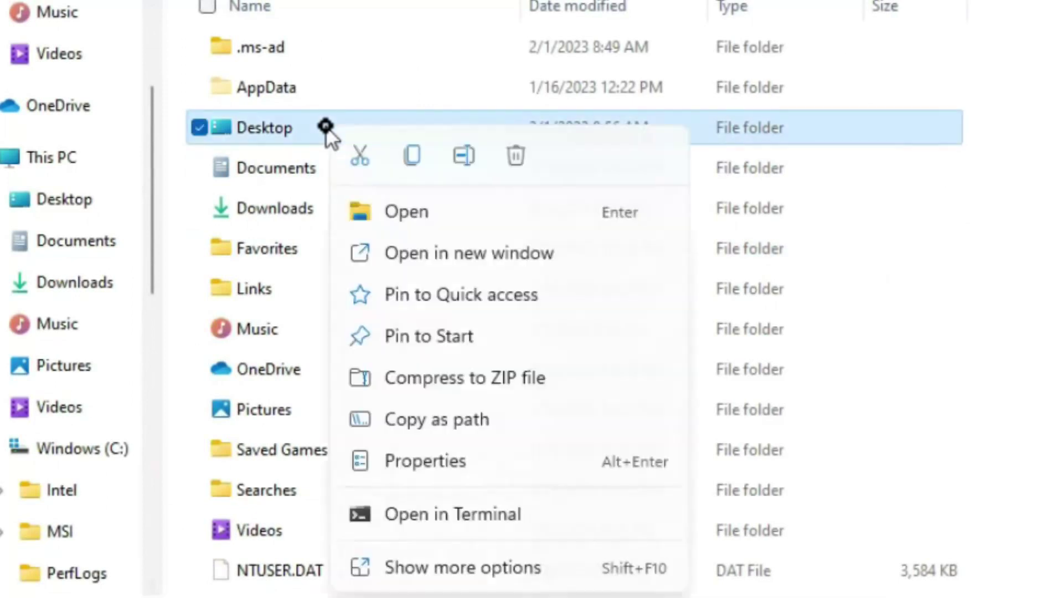
Step: Point Desktop's location to drive E, create the new folder and move its files over
left_click(436, 466)
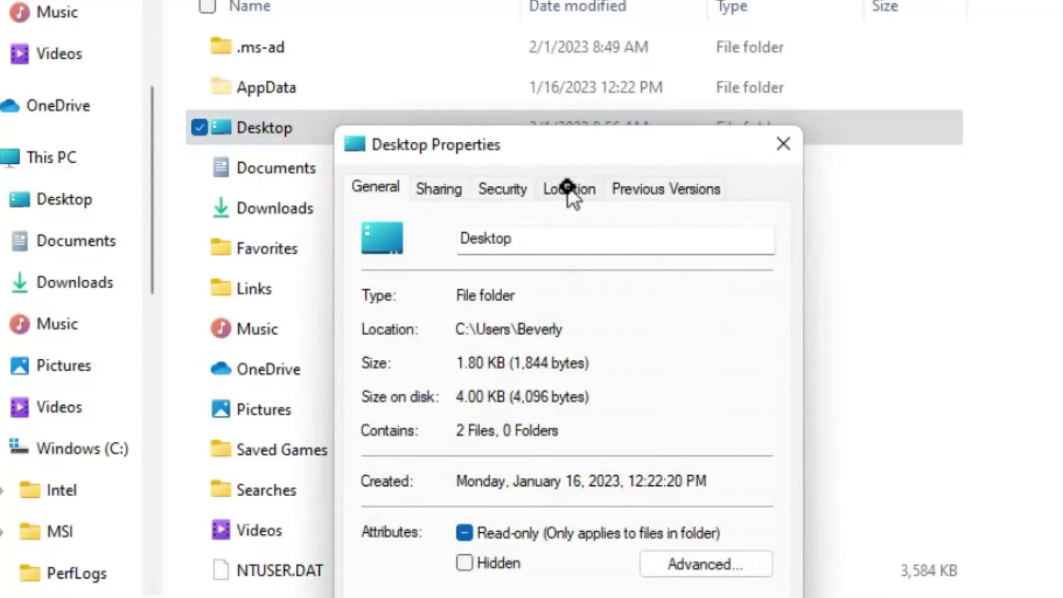
left_click(568, 191)
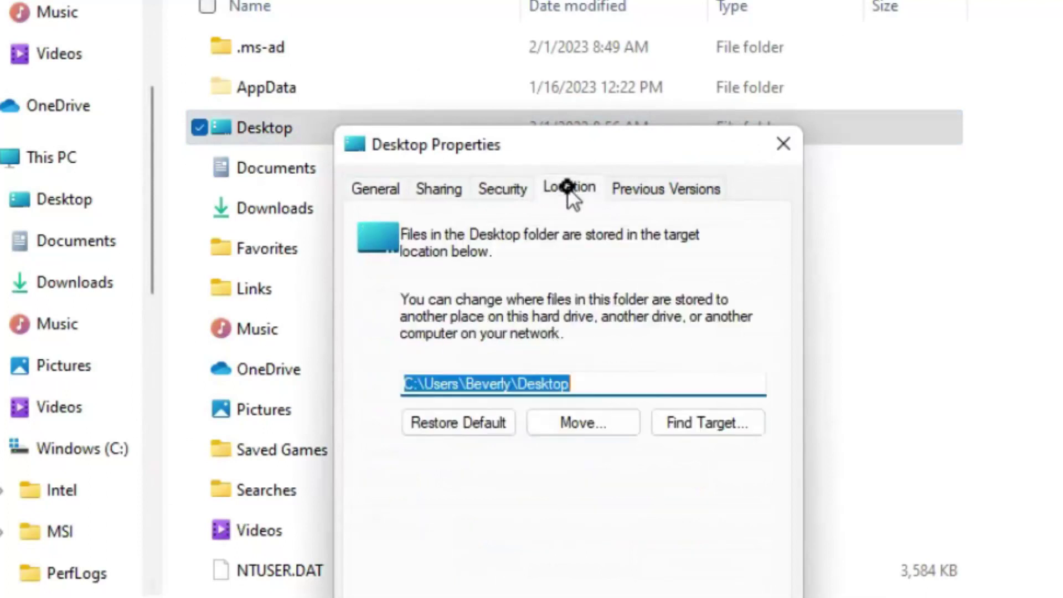
left_click(407, 382)
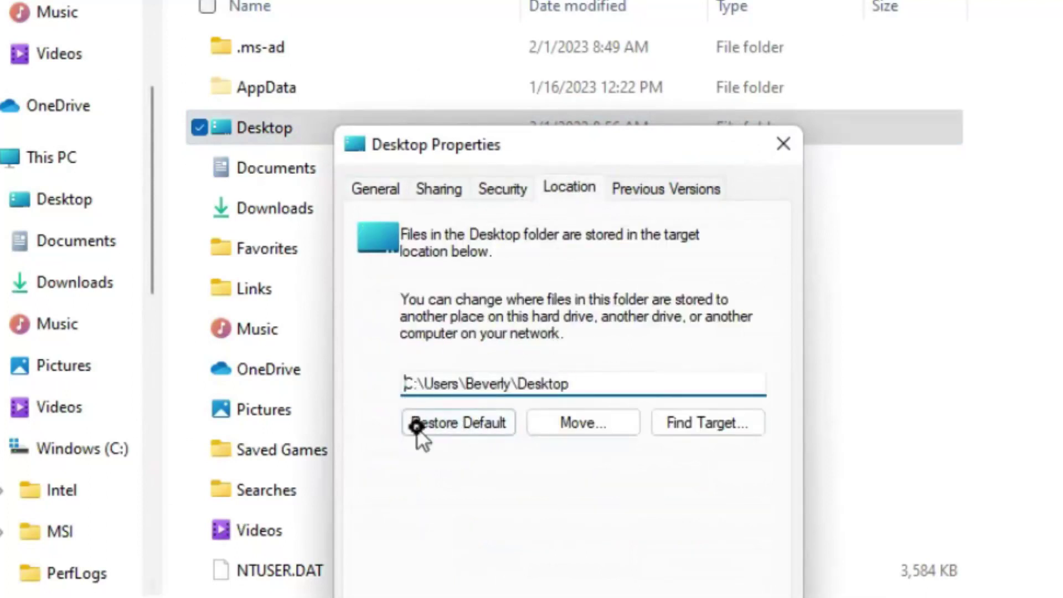
type("E")
key("Delete")
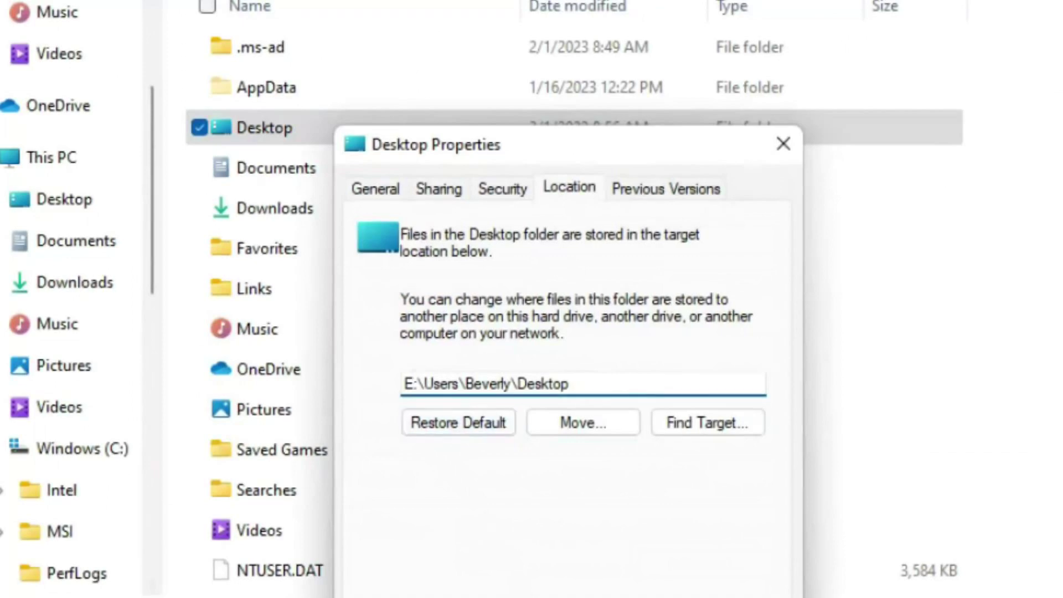
key("Return")
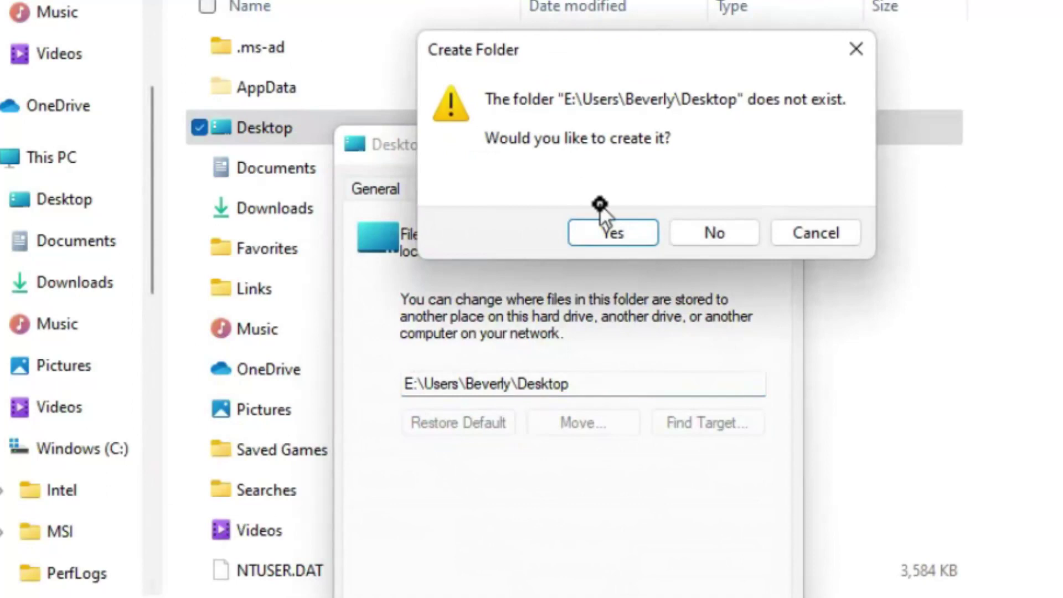
left_click(607, 234)
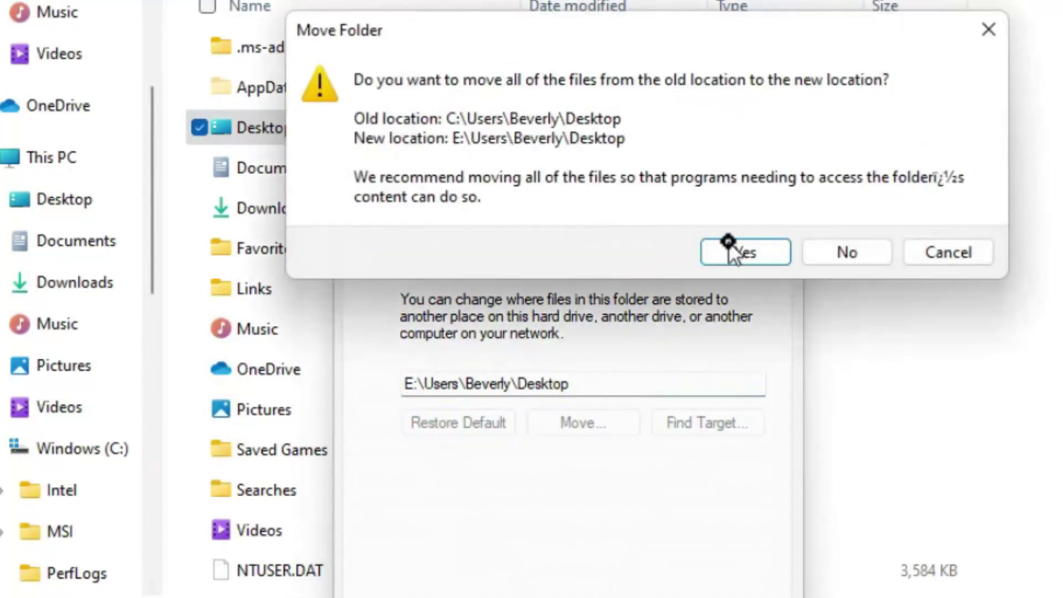
left_click(735, 254)
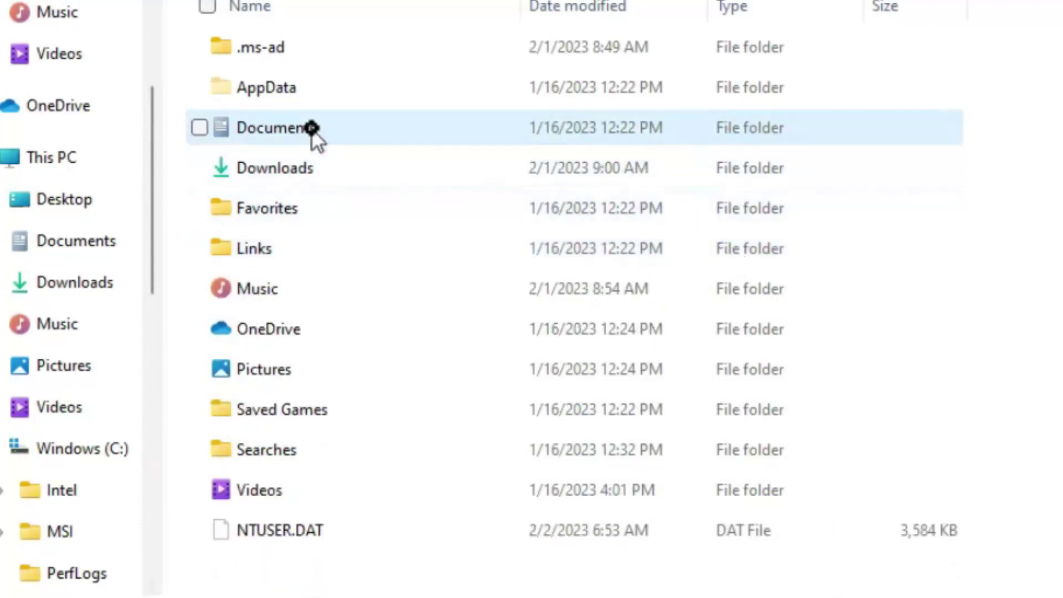
Step: Change the Documents folder's location from drive C to drive E, creating the folder
right_click(318, 133)
left_click(411, 464)
left_click(412, 192)
key("Home")
key("Delete")
type("E")
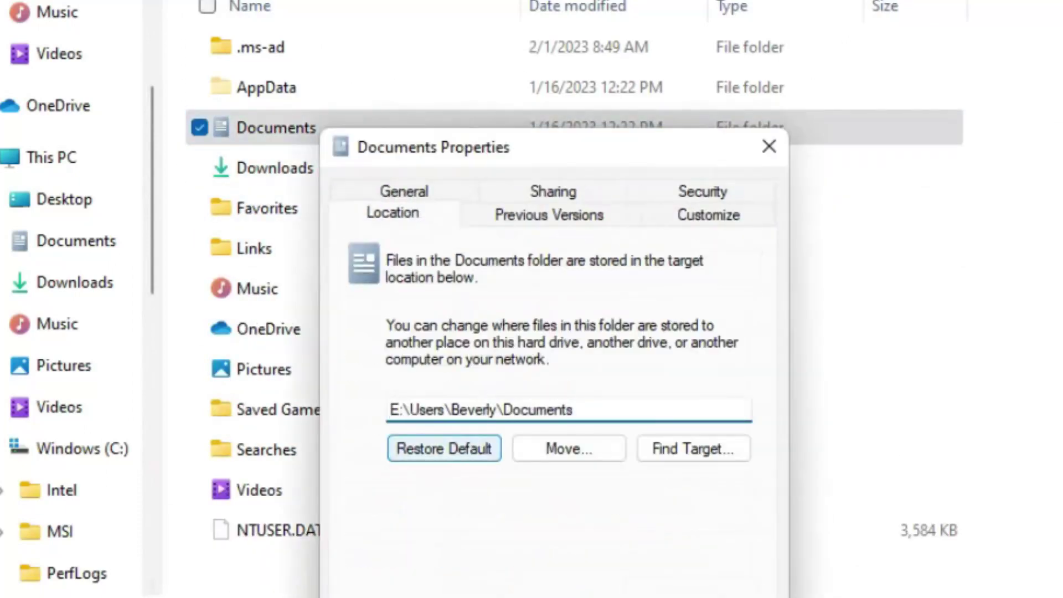
key("Return")
left_click(627, 231)
Step: Relocate Downloads to drive E and move its files there
right_click(280, 135)
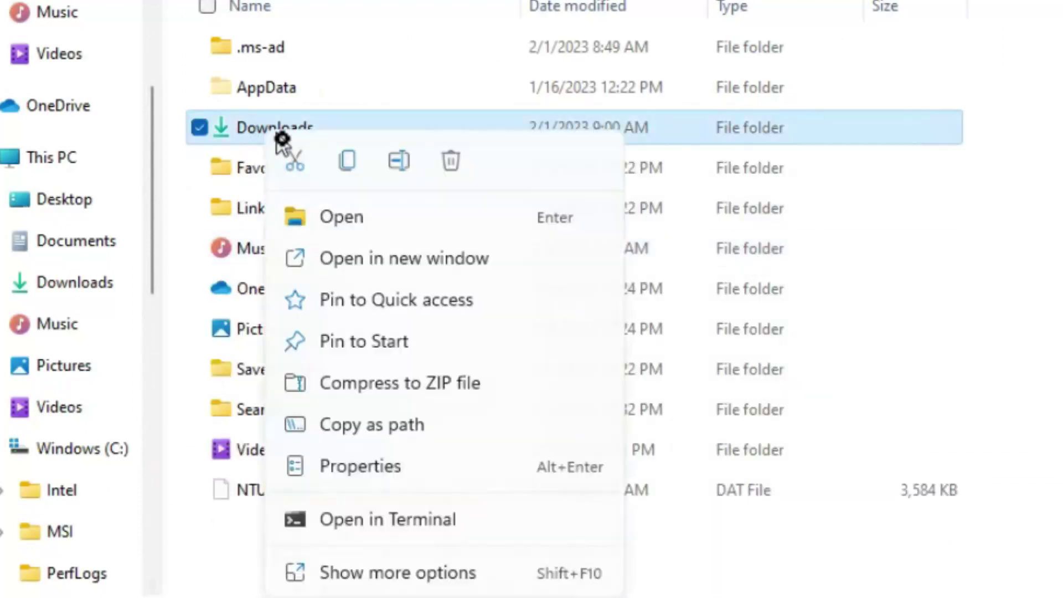
left_click(371, 468)
left_click(342, 194)
key("Home")
key("Delete")
type("E")
key("Return")
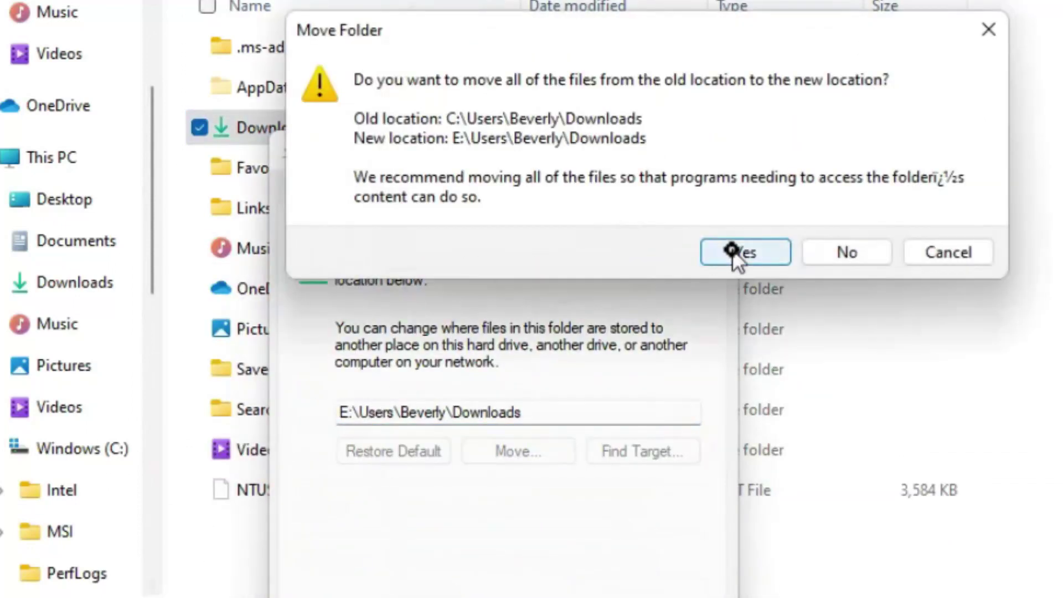
left_click(737, 252)
Step: Relocate Favorites to drive E and move its files there
right_click(311, 131)
left_click(467, 468)
left_click(395, 208)
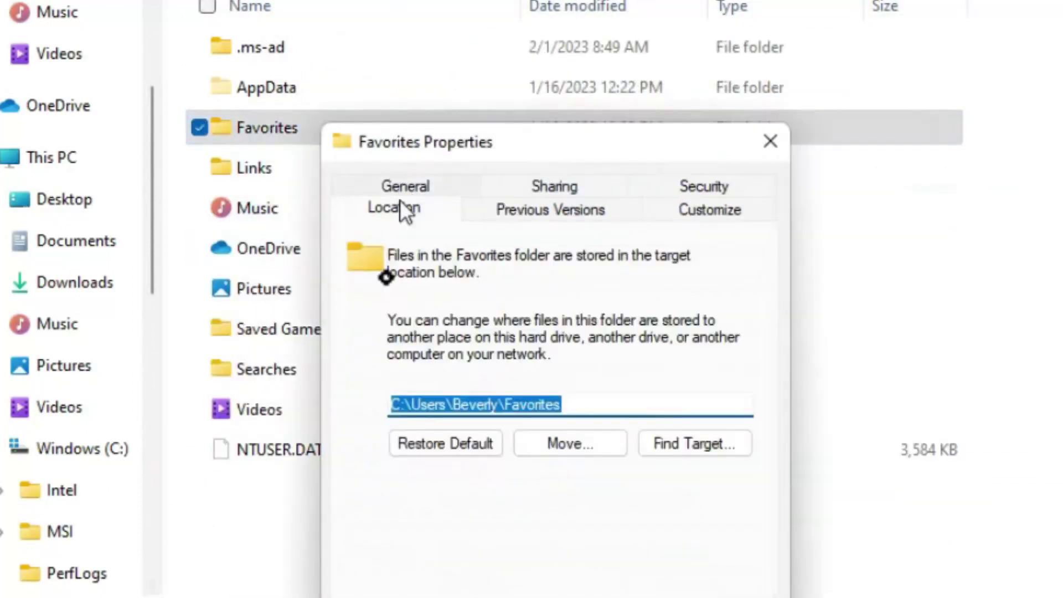
key("Home")
key("Delete")
type("E")
key("Return")
left_click(722, 248)
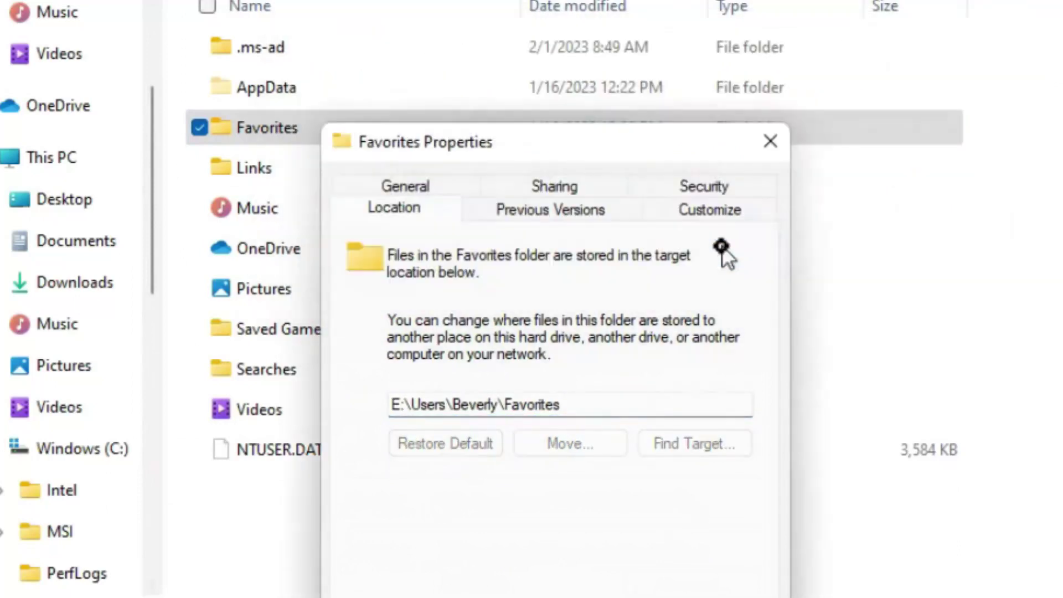
Step: Change the Music folder's location to drive E, creating the folder
right_click(272, 180)
left_click(338, 504)
key("Home")
key("Delete")
type("E")
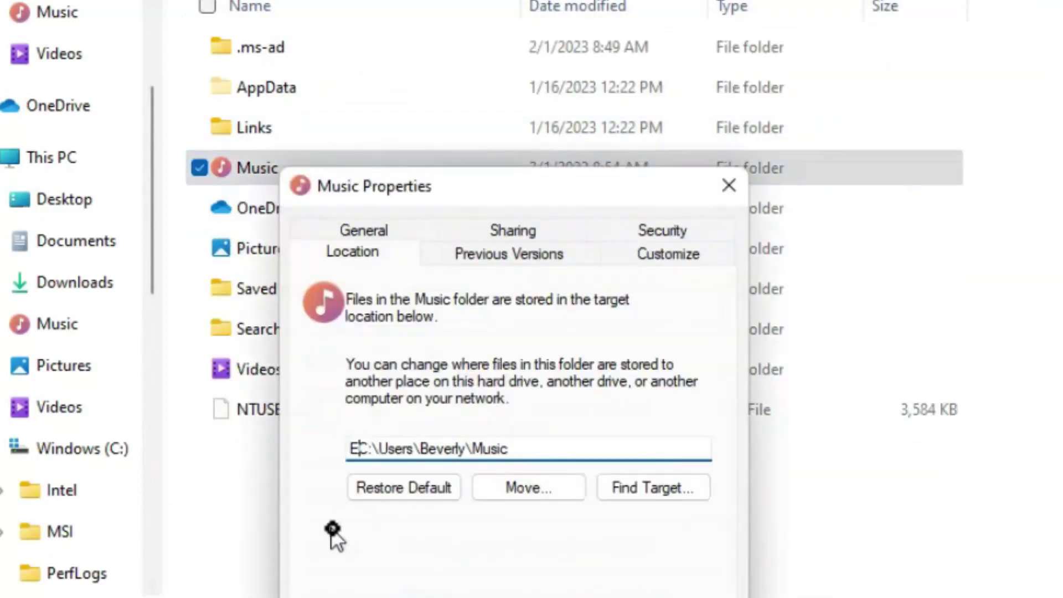
key("Return")
left_click(590, 232)
Step: Relocate Pictures to drive E and move its files there
right_click(271, 209)
left_click(387, 544)
key("Home")
key("Delete")
type("E")
key("Return")
left_click(736, 246)
Step: Change the Saved Games folder's location to drive E, creating the folder
right_click(350, 211)
left_click(458, 564)
key("Home")
key("Delete")
type("E")
key("Return")
left_click(641, 230)
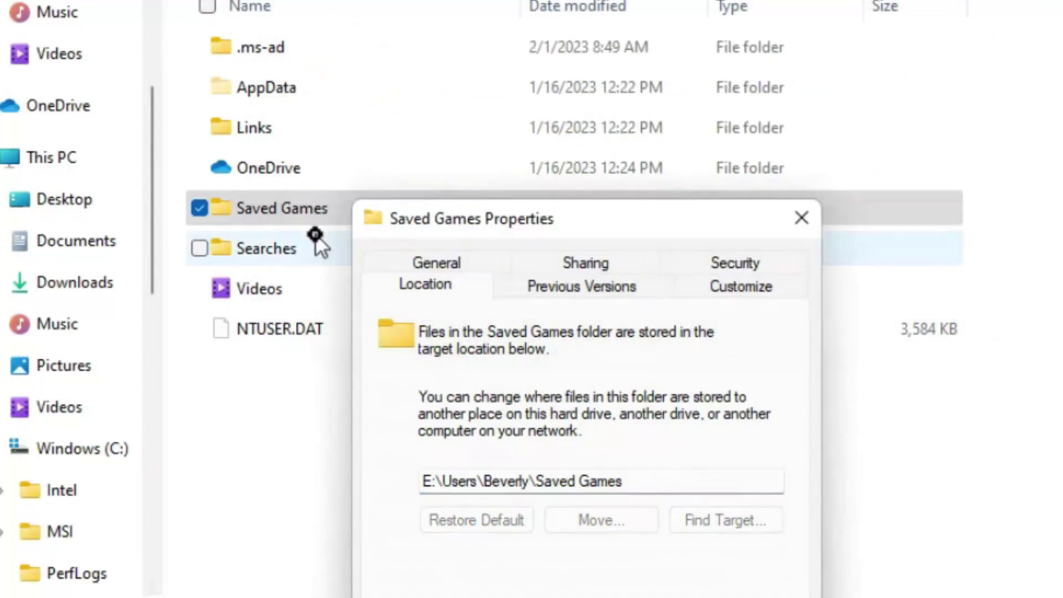
Step: Relocate Searches to drive E and move its files there
right_click(289, 247)
left_click(383, 556)
key("Home")
key("Delete")
type("E")
key("Return")
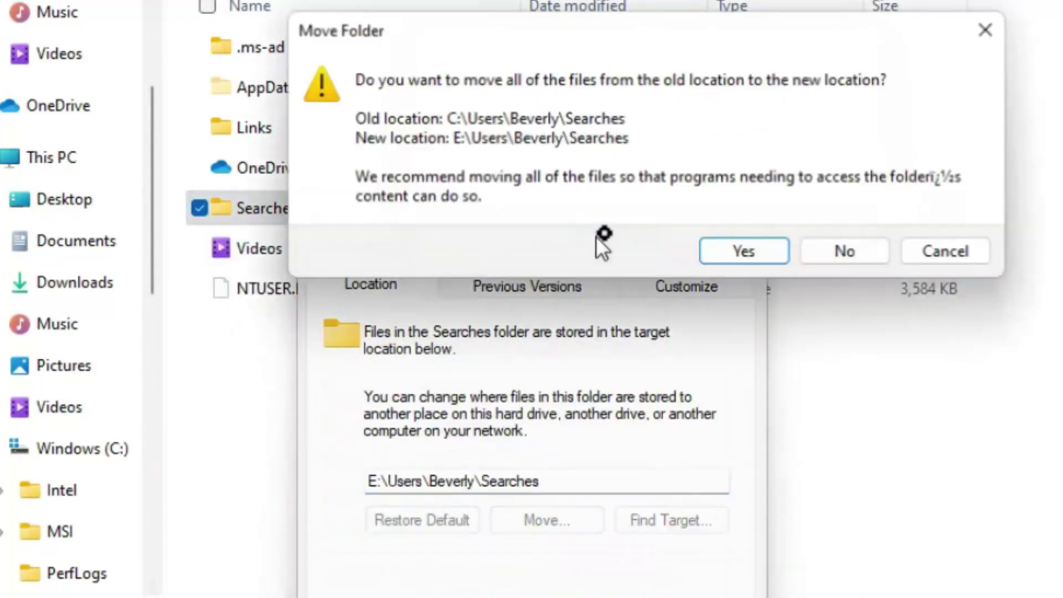
left_click(742, 249)
Step: Change the Videos folder's location to drive E, creating the folder
right_click(322, 208)
left_click(410, 533)
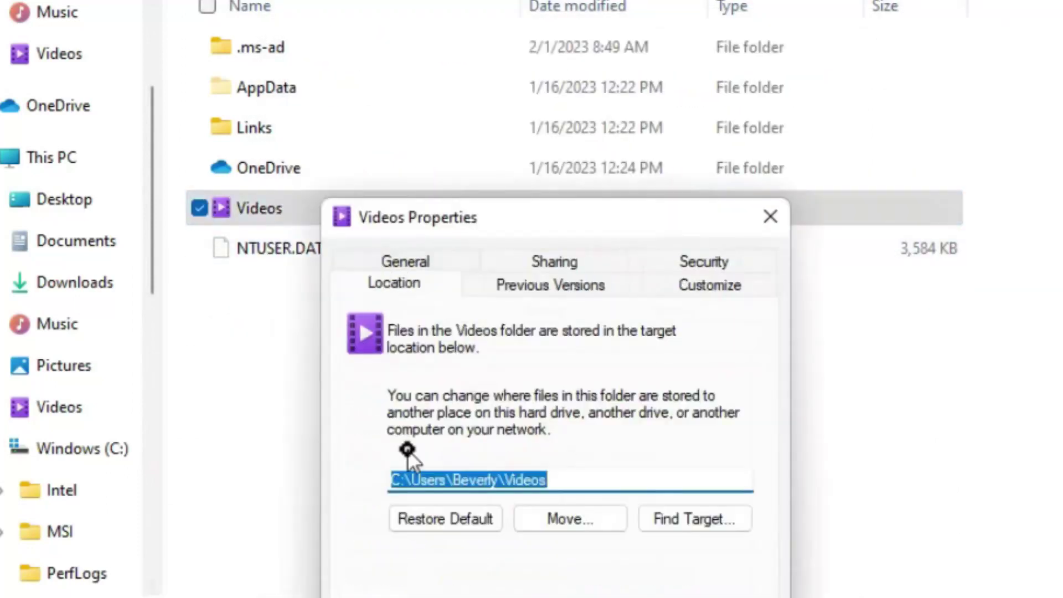
key("Home")
key("Delete")
type("E")
key("Return")
left_click(614, 232)
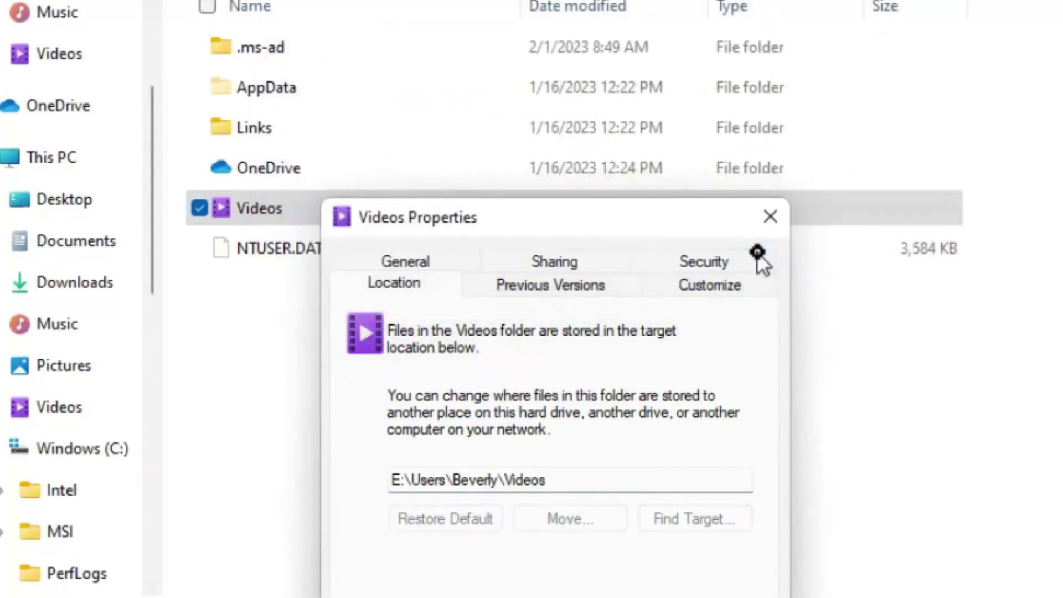
right_click(260, 170)
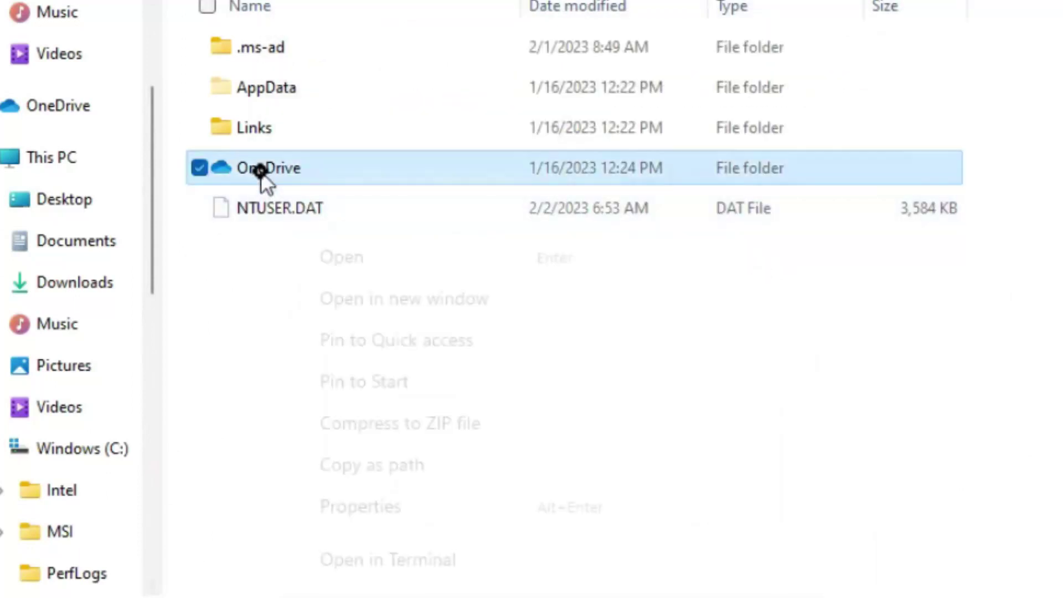
Step: Open the OneDrive folder's Properties dialog
left_click(369, 507)
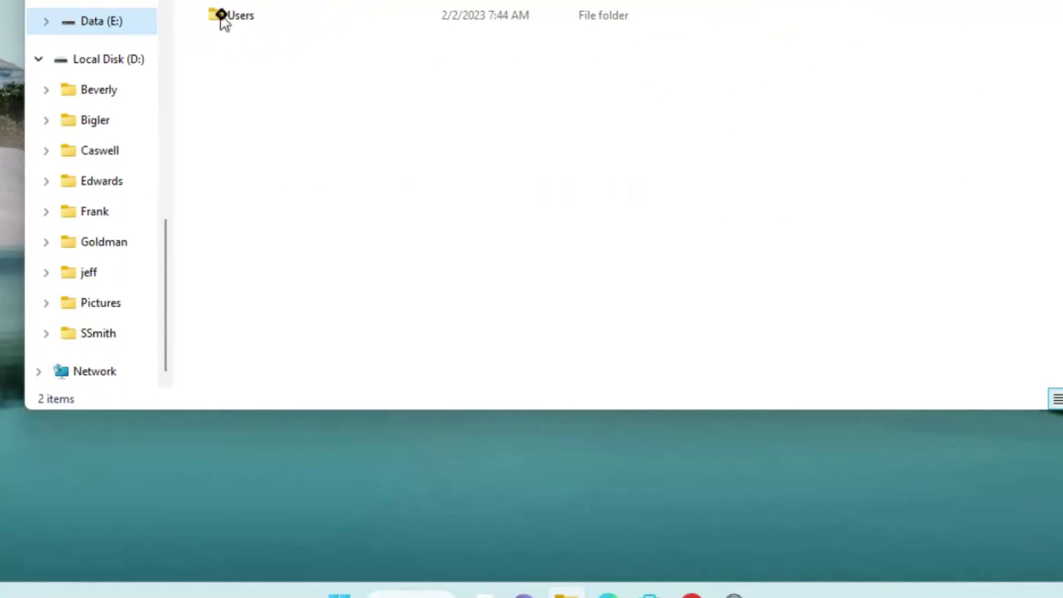
Step: Open E:\Users and the user's folder to check Contacts, Desktop, Documents and the others arrived
left_click(355, 19)
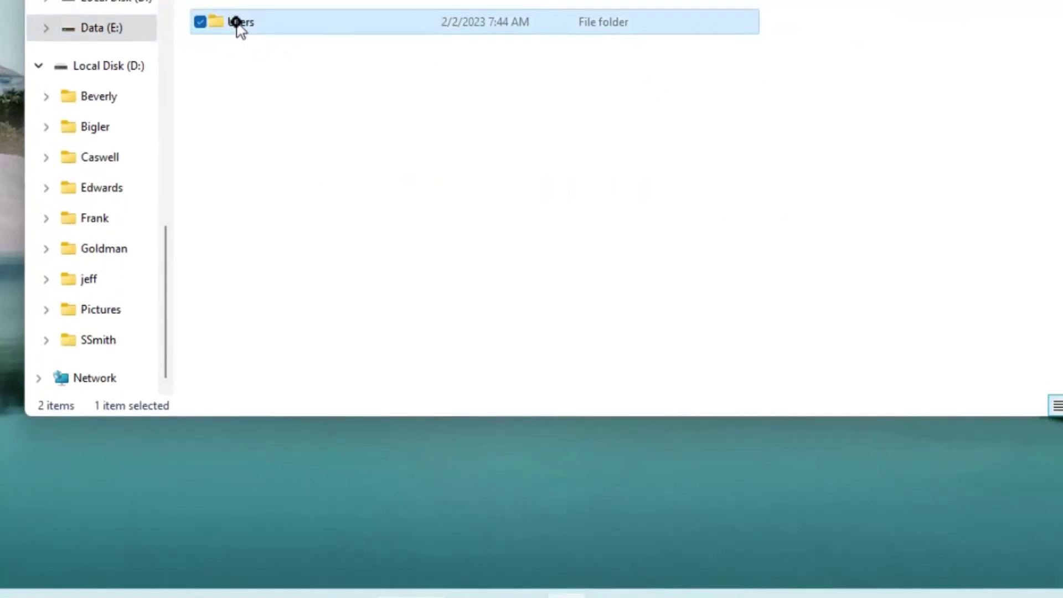
double_click(237, 25)
double_click(247, 6)
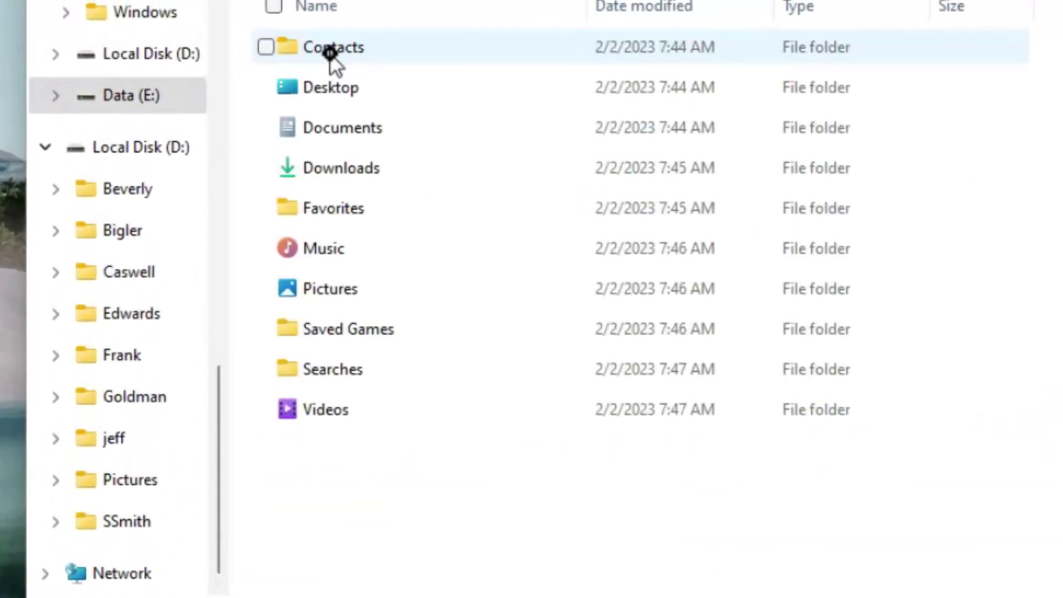